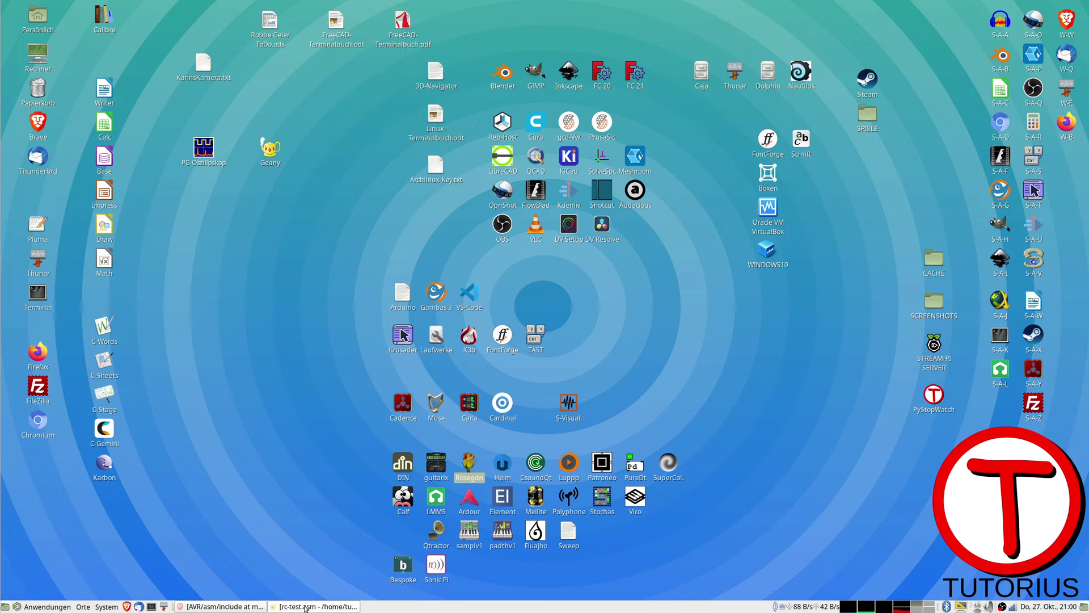
Step: Switch to Geany and examine the rc-test.asm source and the project's configured build commands
left_click(305, 607)
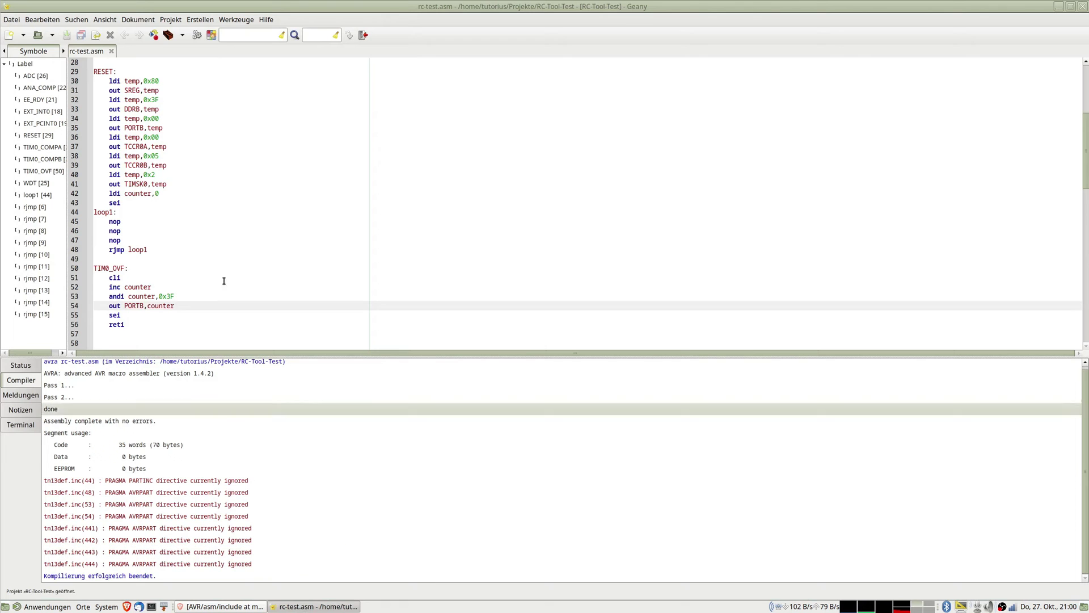
scroll(141, 123, "up", 9)
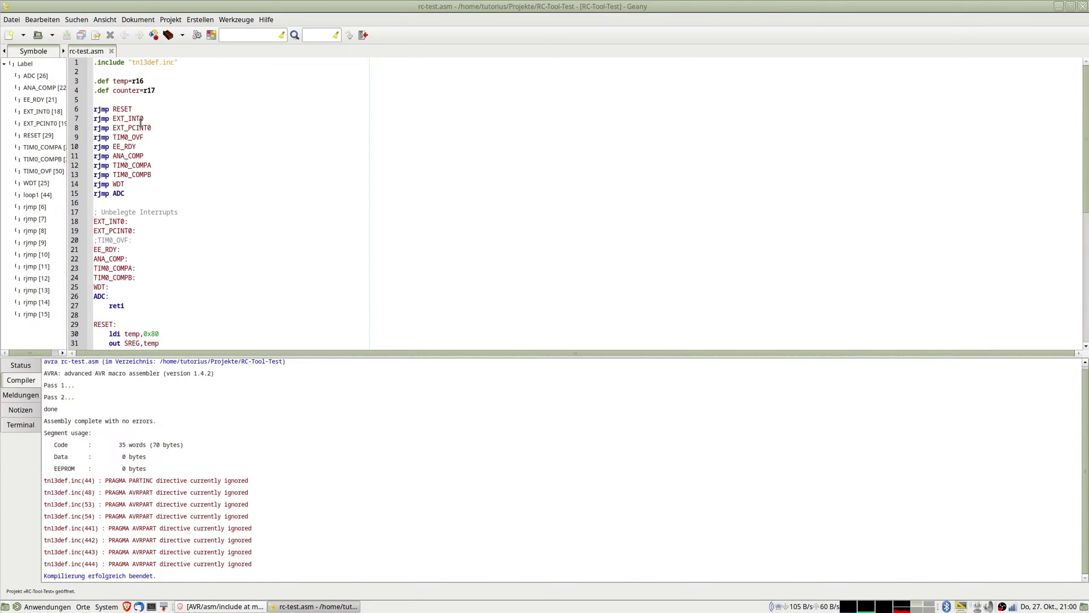
scroll(136, 146, "down", 2)
scroll(136, 146, "up", 2)
left_click(199, 20)
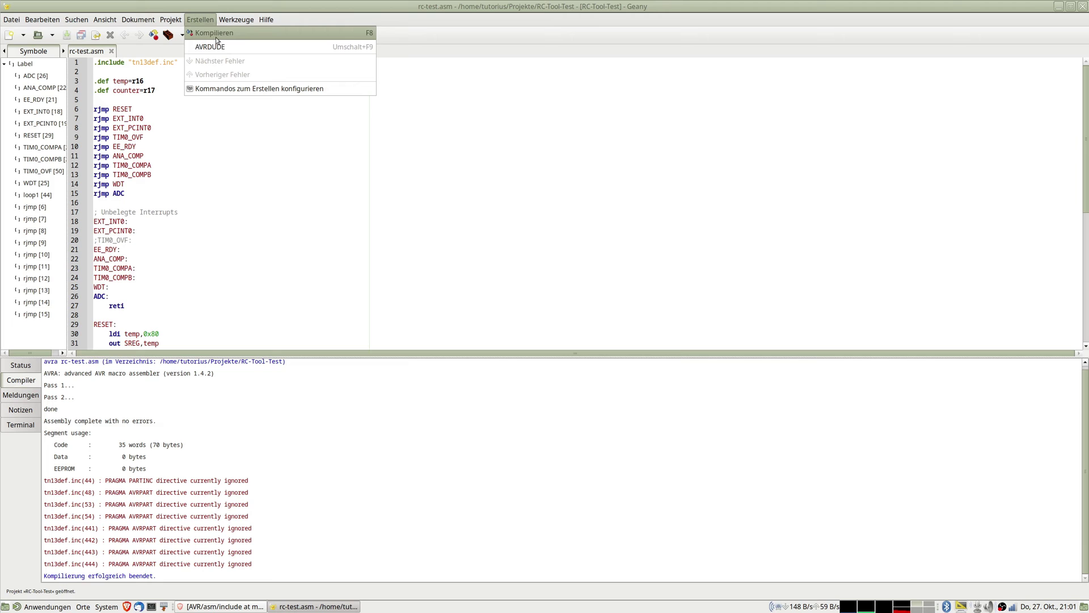
left_click(247, 89)
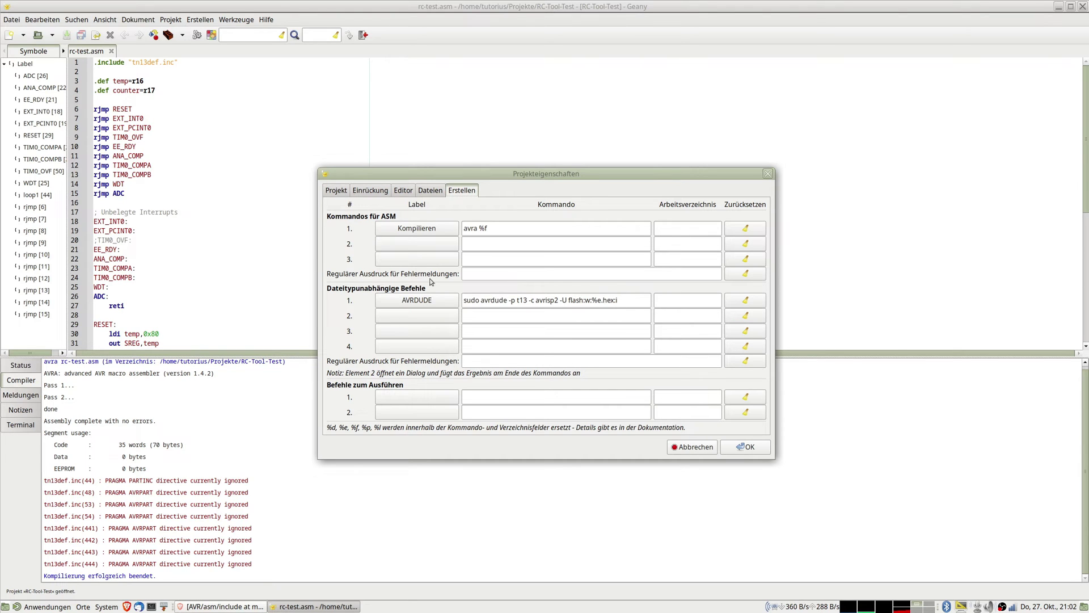
left_click(739, 454)
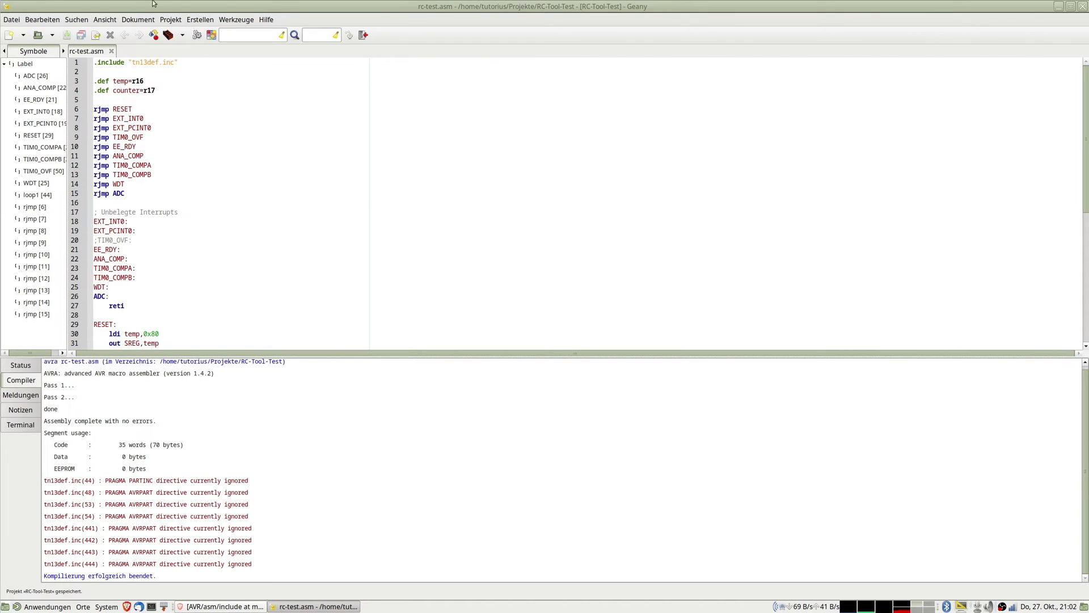
Step: Run the AVRDUDE build command to flash rc-test.hex to the microcontroller
left_click(200, 22)
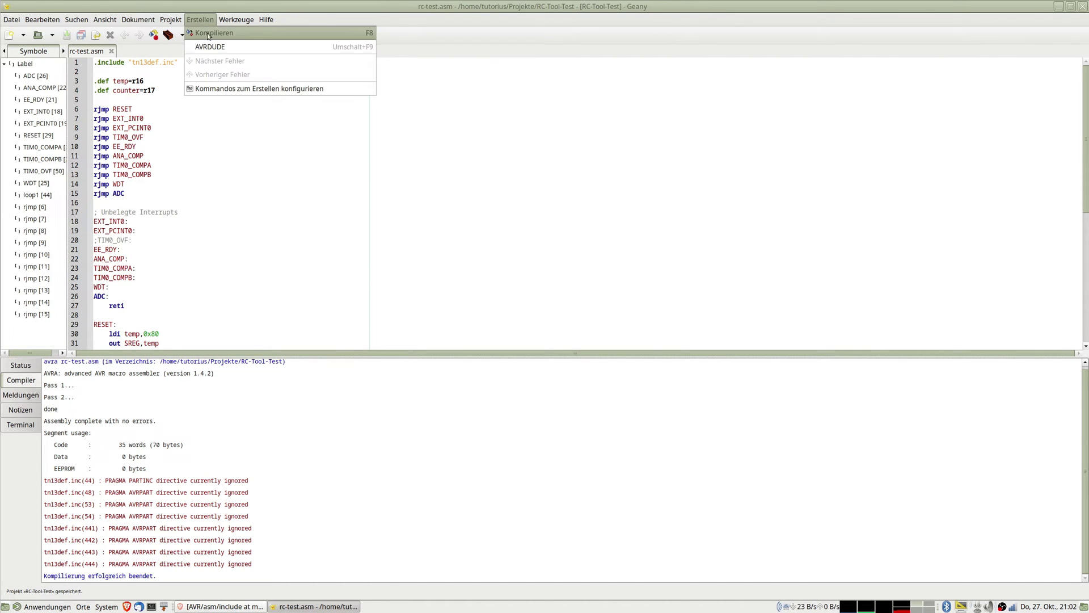
left_click(412, 188)
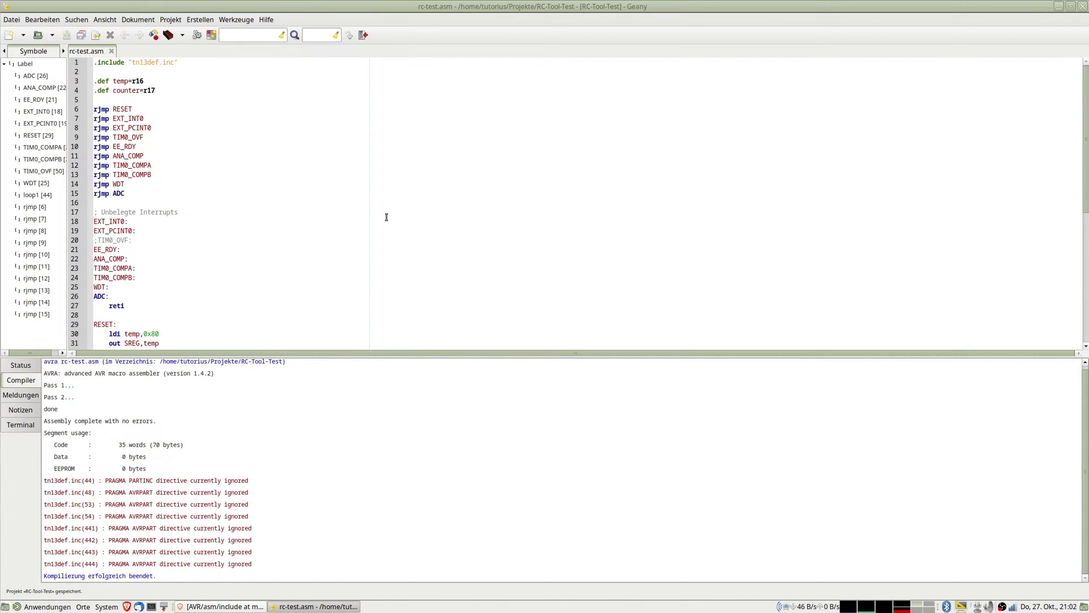
left_click(201, 21)
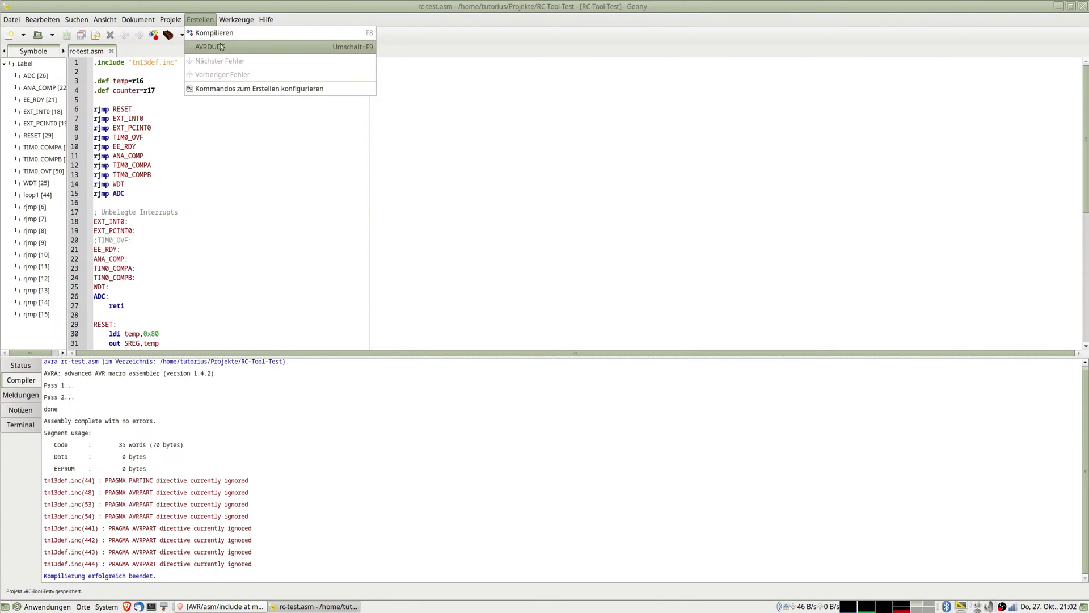
left_click(416, 231)
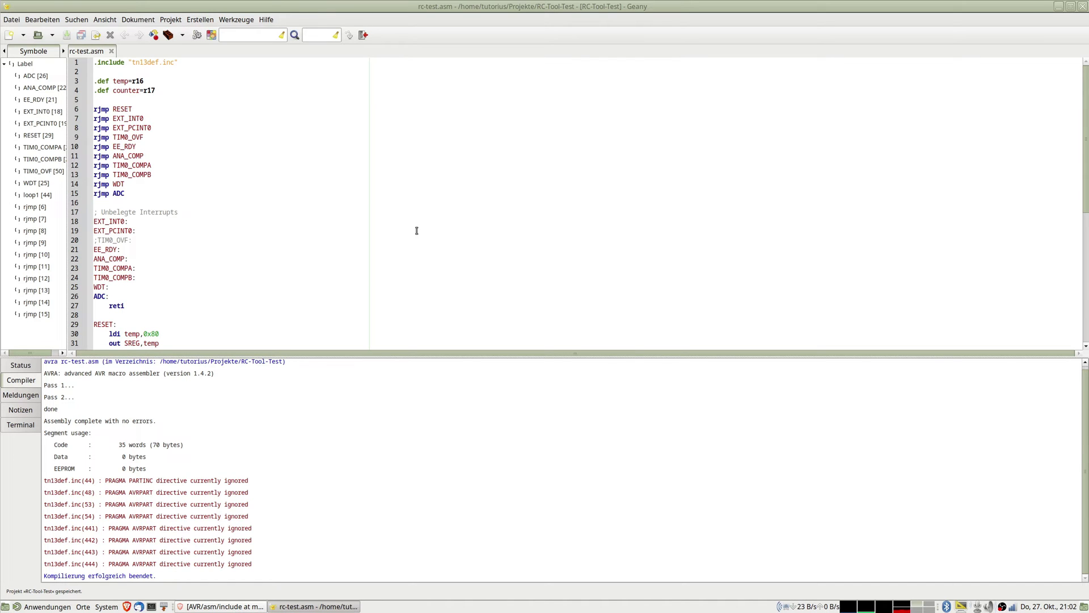
key("shift+F9")
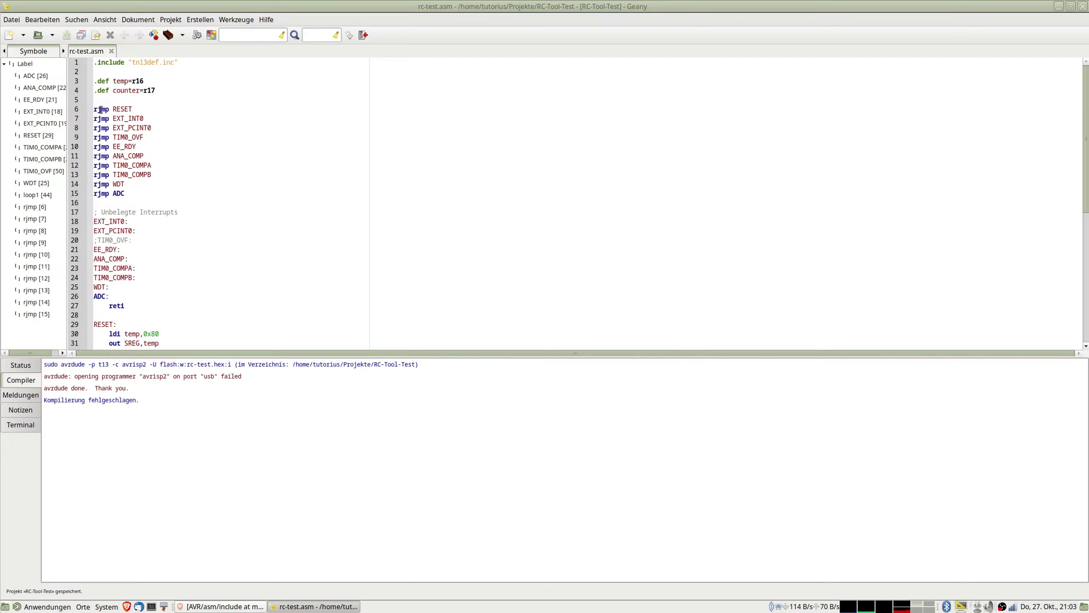
Step: Look over the rc-test.asm code, then examine the Geany Wiki's AVR/AVRA Assembler support page in Brave
scroll(129, 141, "down", 9)
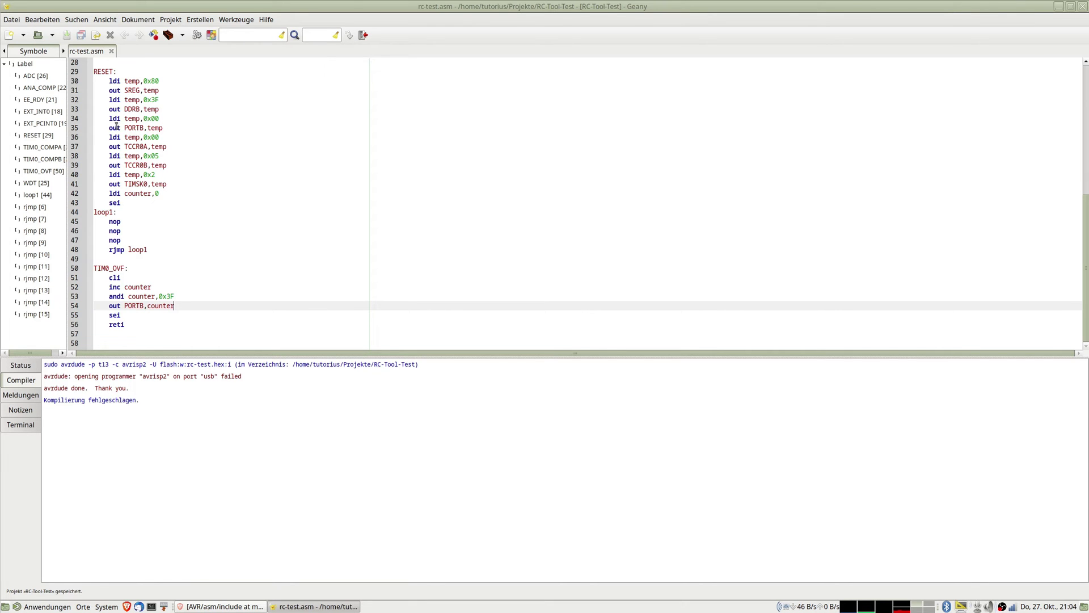
scroll(117, 126, "up", 9)
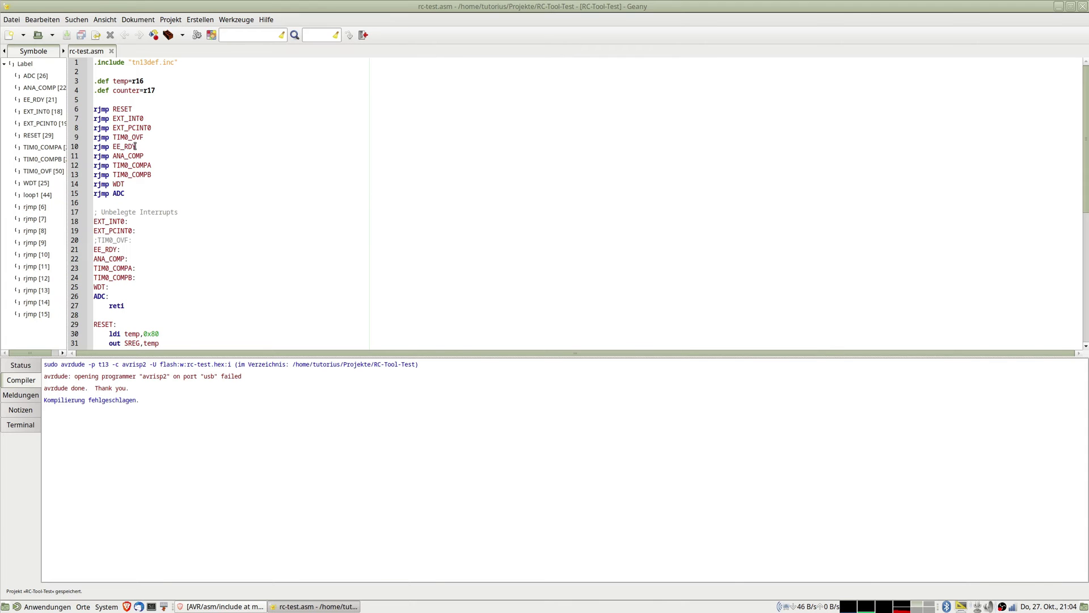
left_click(221, 606)
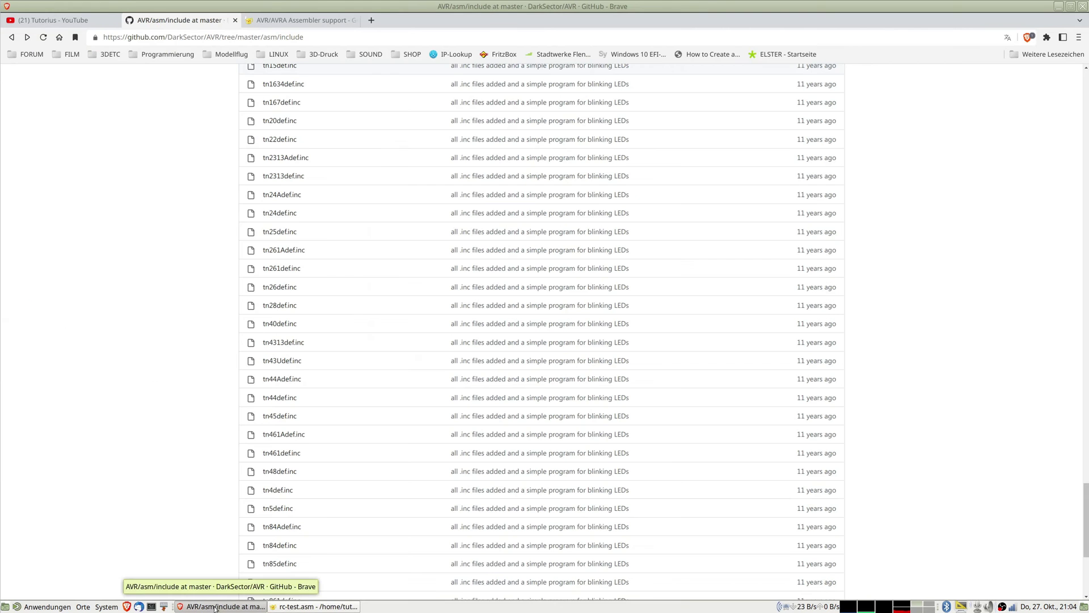
left_click(282, 22)
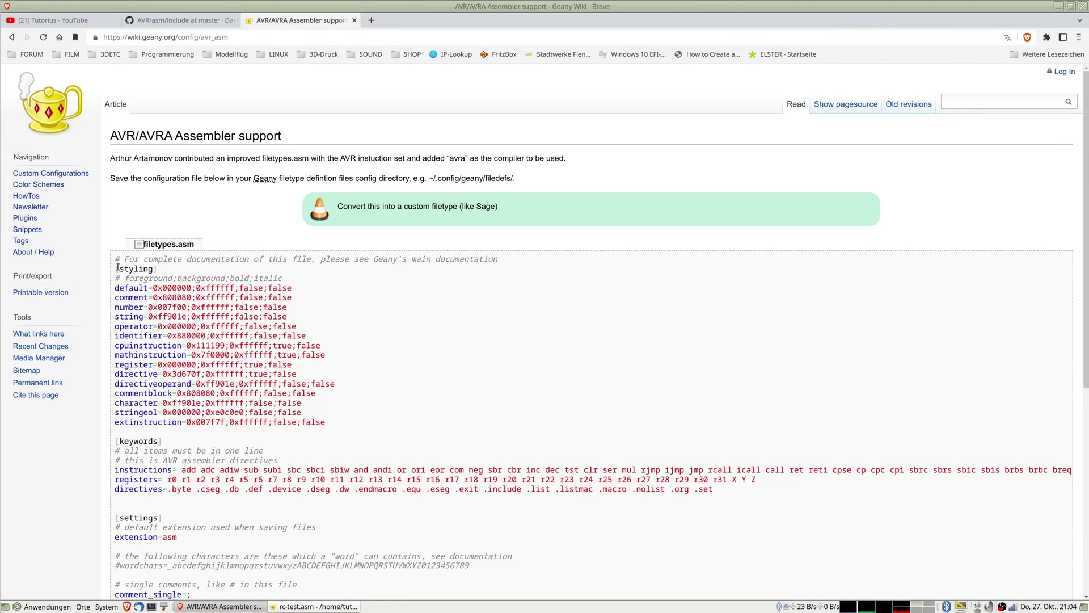
scroll(227, 553, "down", 3)
scroll(227, 553, "up", 3)
Step: Open the home folder in the file manager, show hidden files and sort the listing by name
key("super+e")
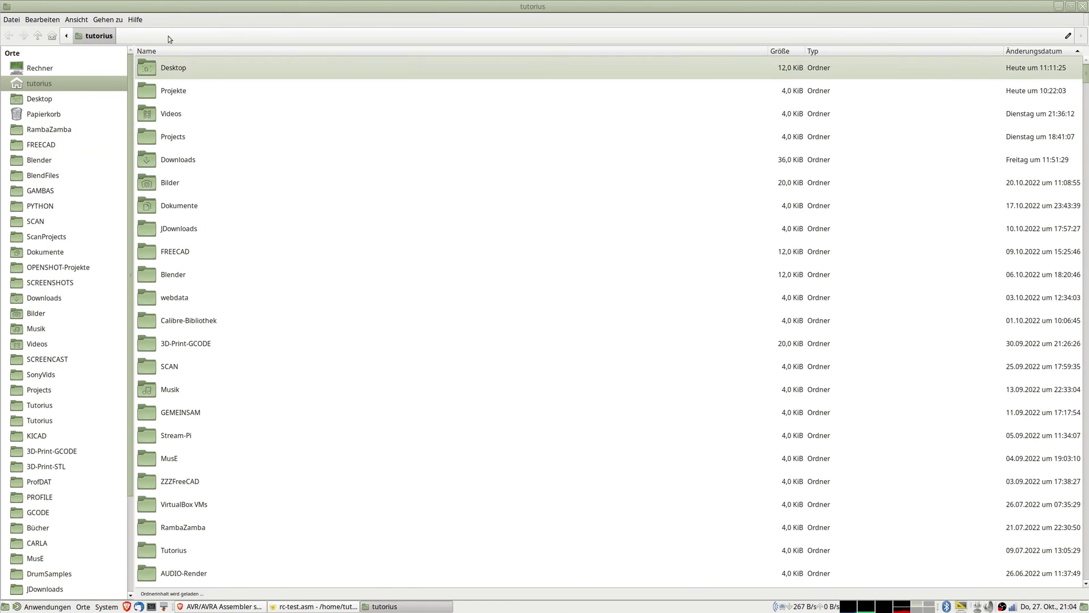
left_click(80, 20)
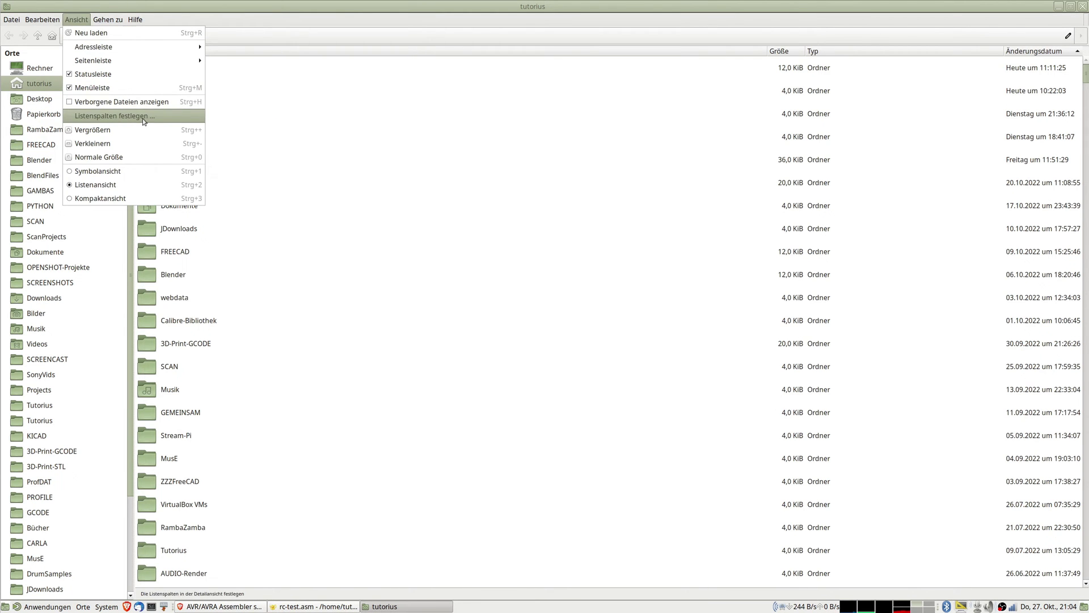
left_click(121, 103)
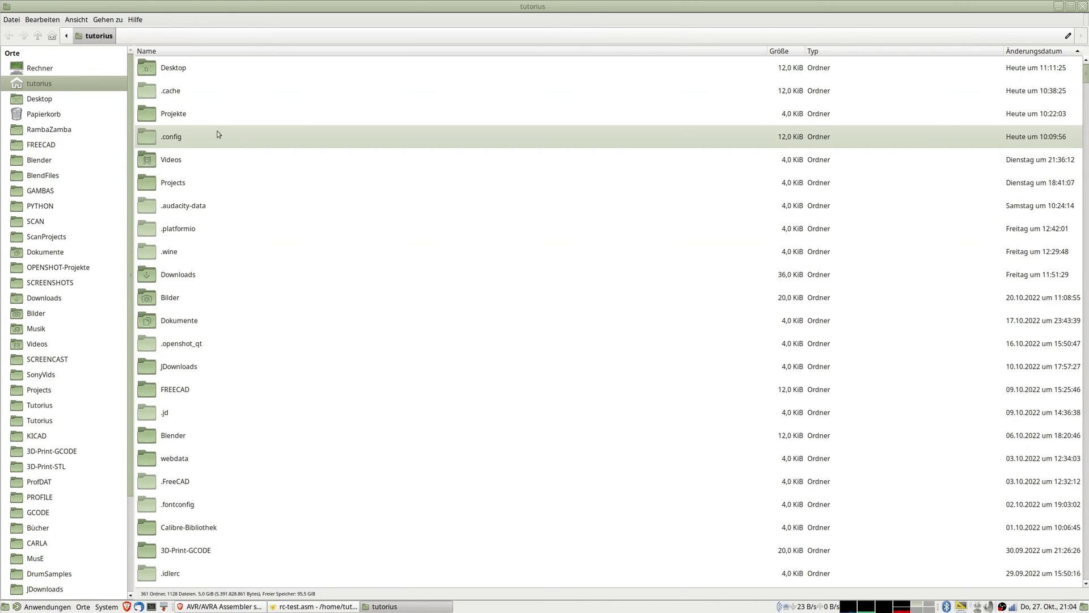
left_click(171, 50)
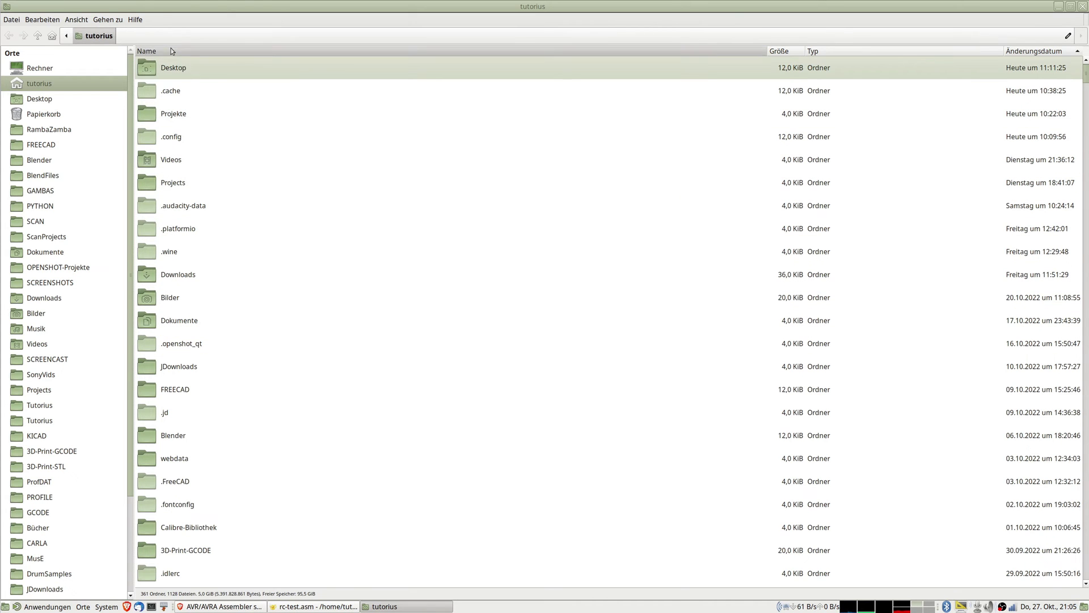
left_click(166, 52)
left_click(166, 52)
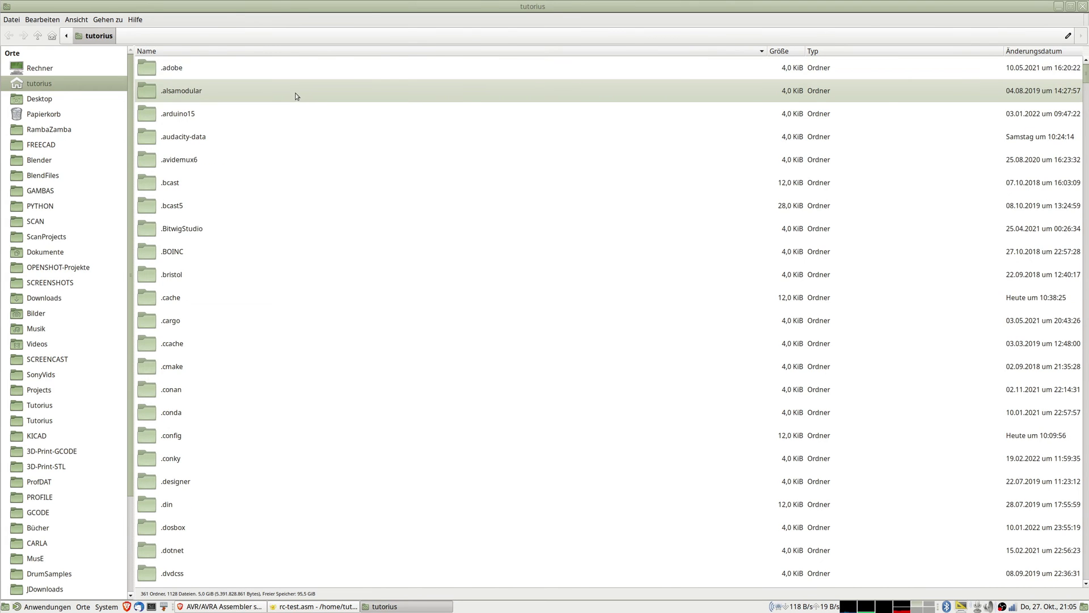
Step: Open the hidden .config folder in the home directory, following the path given on the wiki page
key("alt+Tab")
key("alt+Tab")
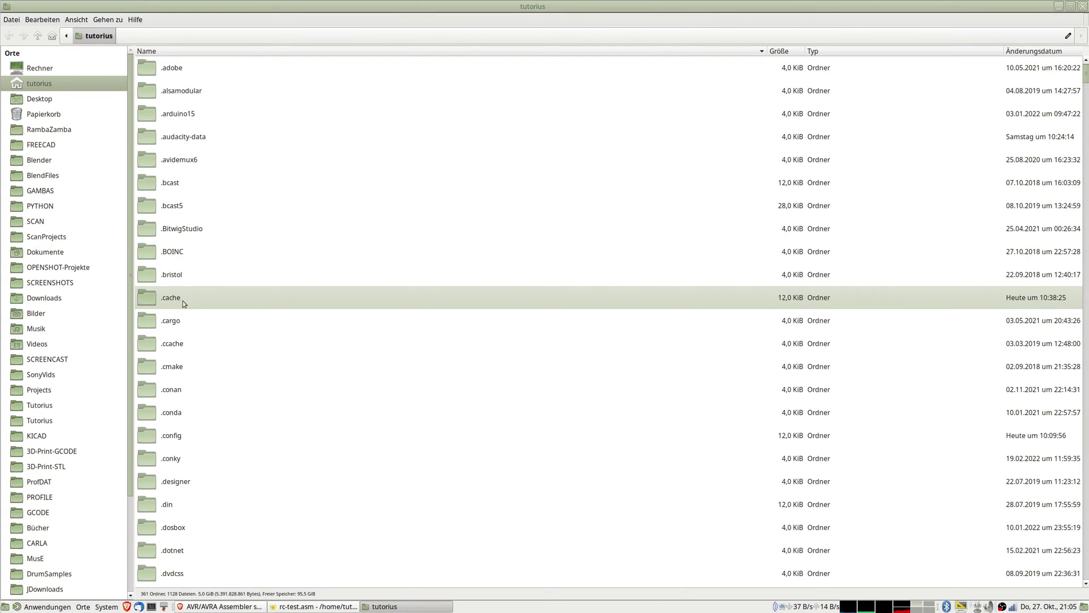
scroll(187, 371, "down", 5)
scroll(189, 372, "down", 6)
scroll(193, 363, "up", 9)
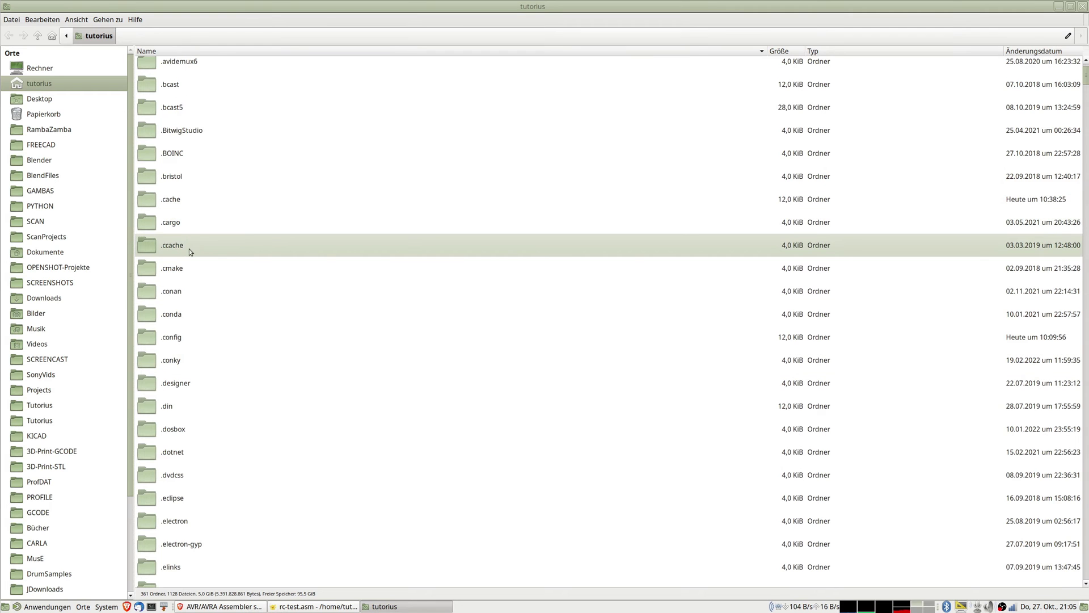
double_click(179, 337)
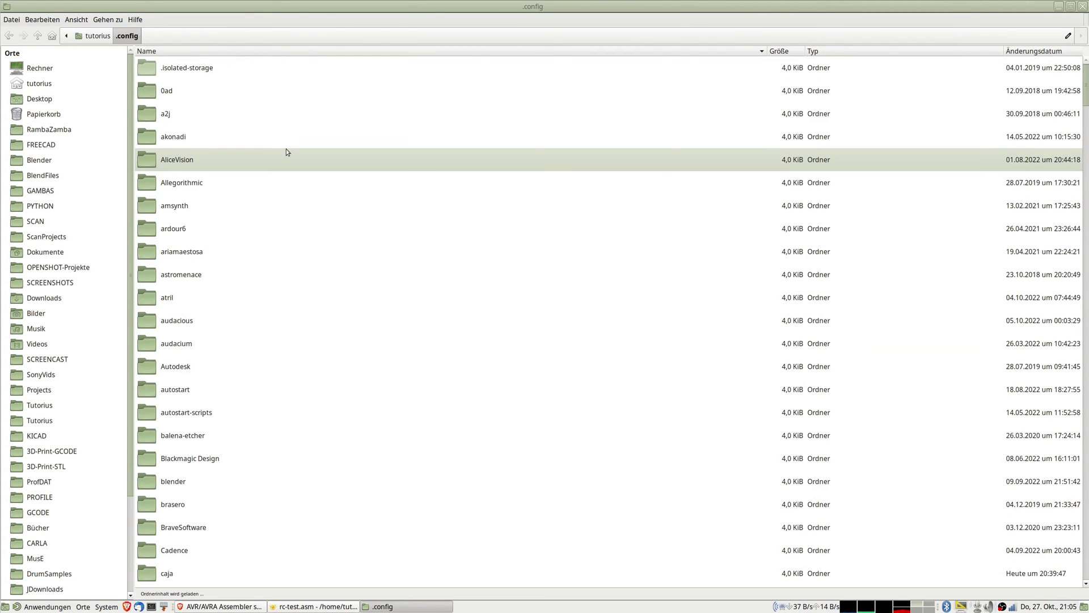
Step: Open the geany folder inside .config and go into its filedefs subfolder
key("alt+Tab")
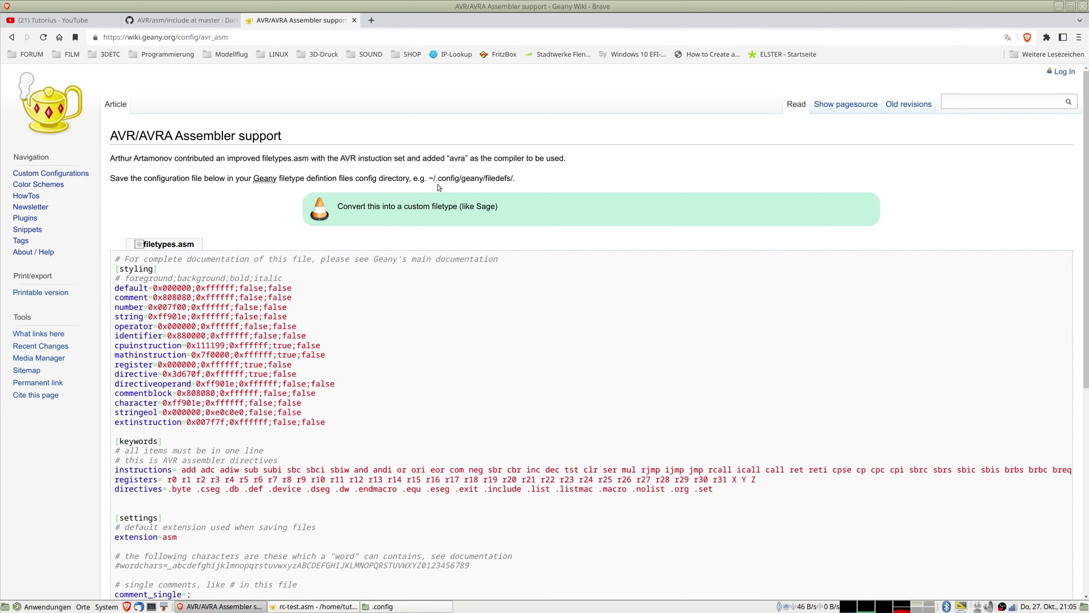
key("alt+Tab")
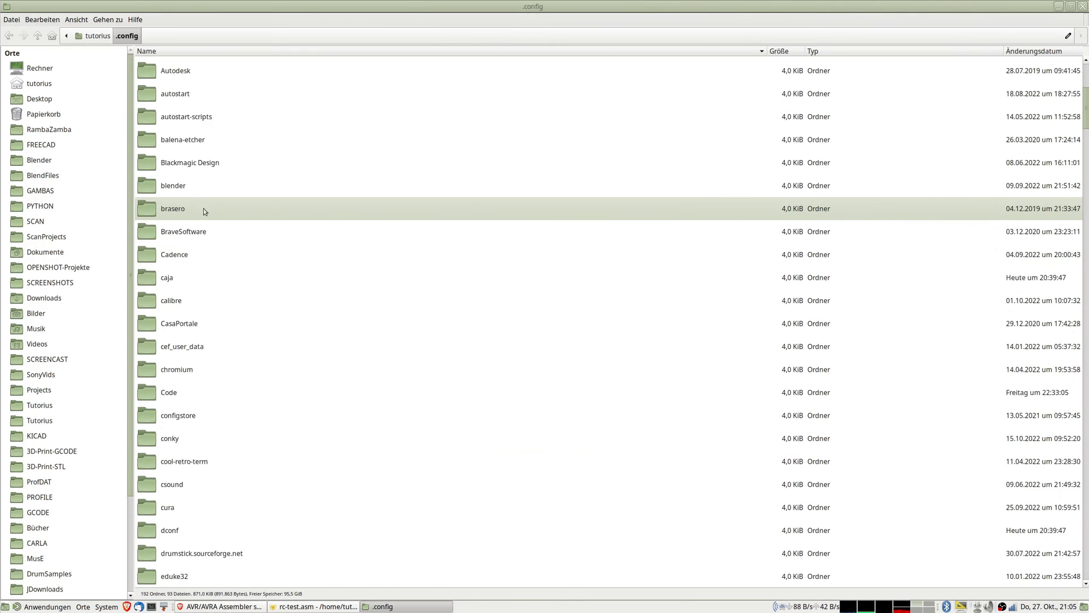
scroll(204, 211, "down", 10)
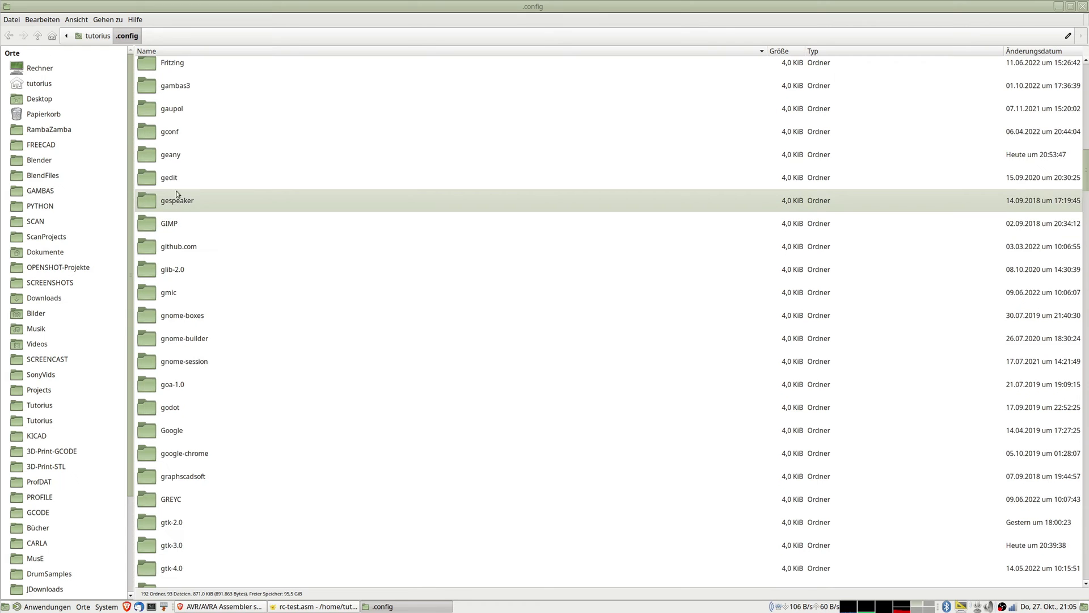
double_click(175, 157)
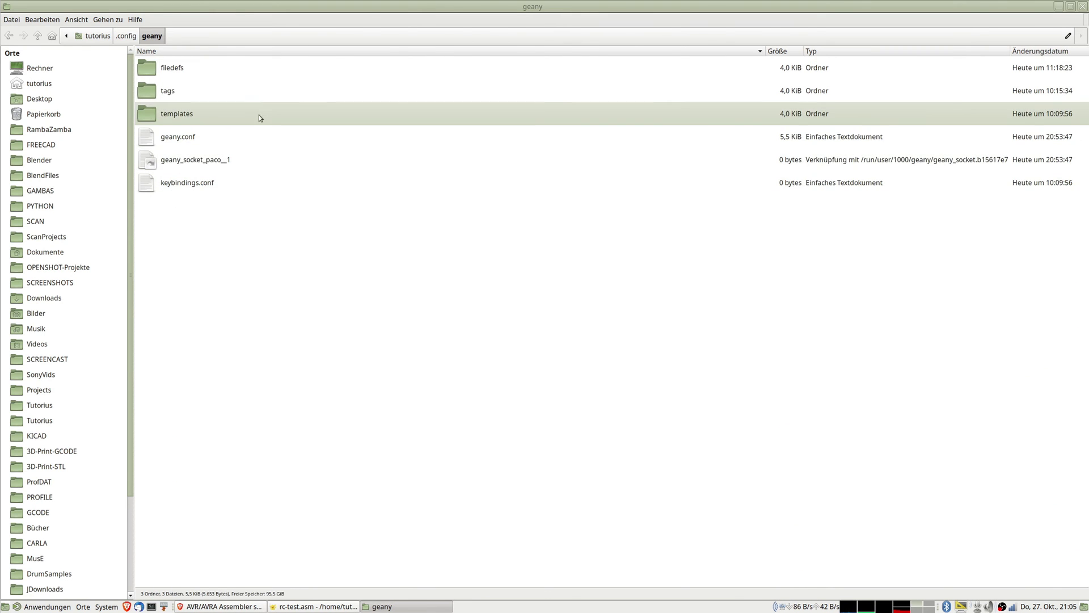
key("alt+Tab")
key("alt+Tab")
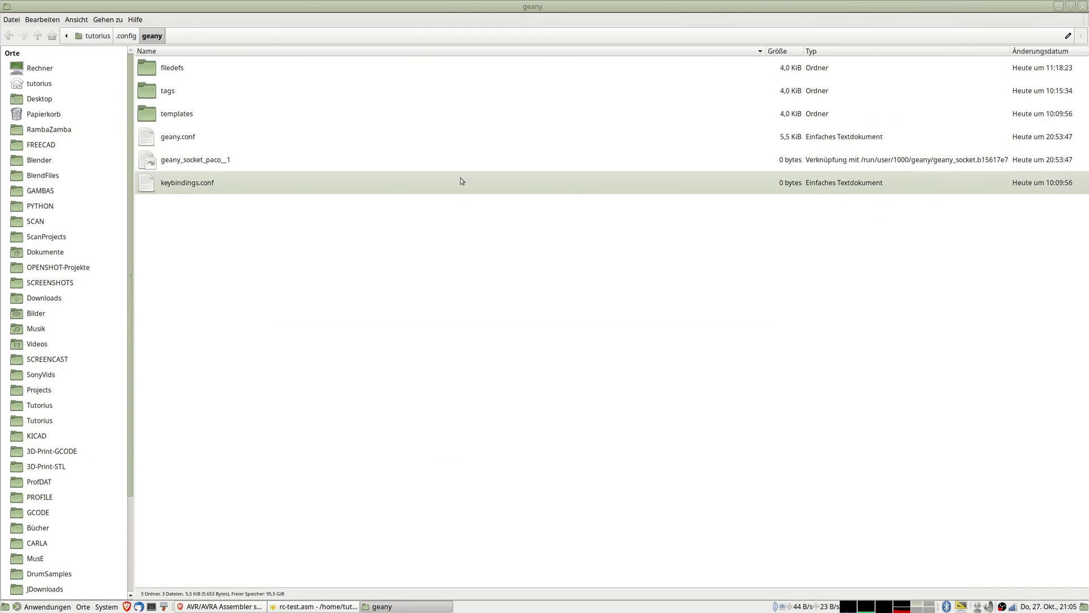
double_click(170, 70)
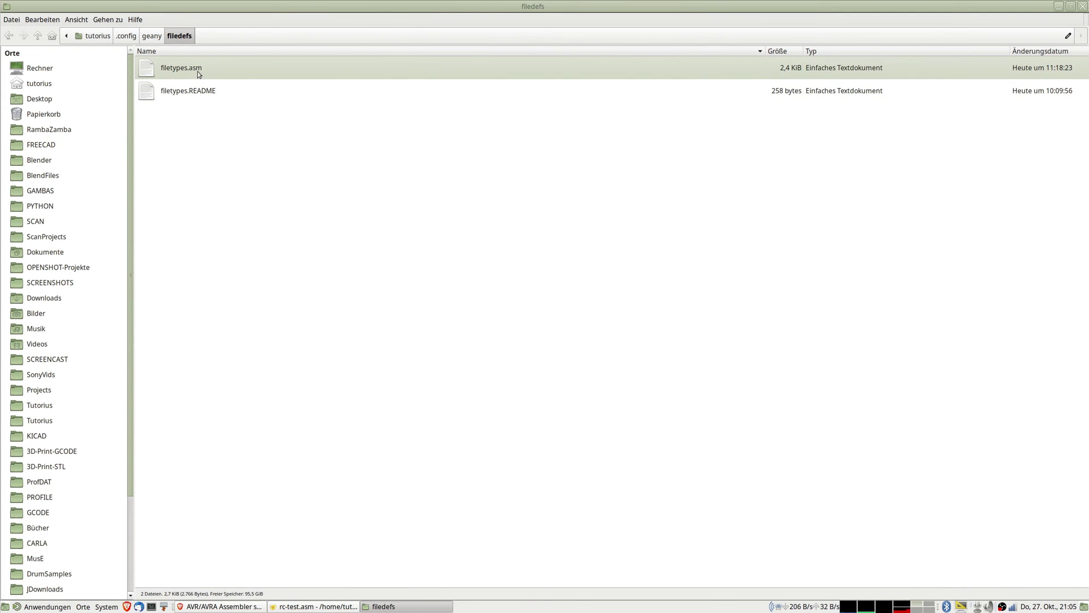
key("alt+Tab")
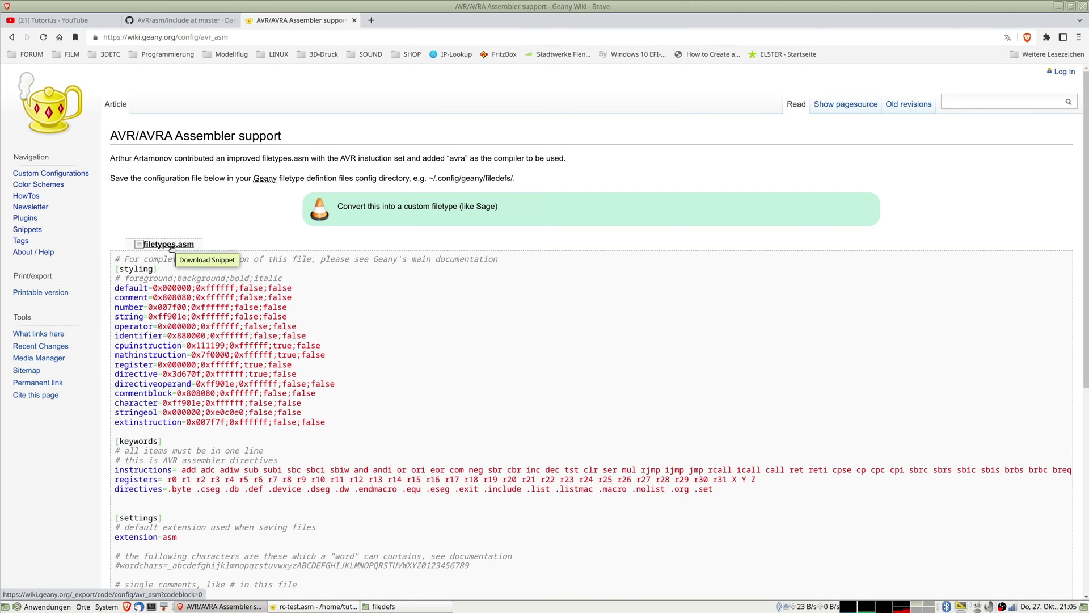
key("alt+Tab")
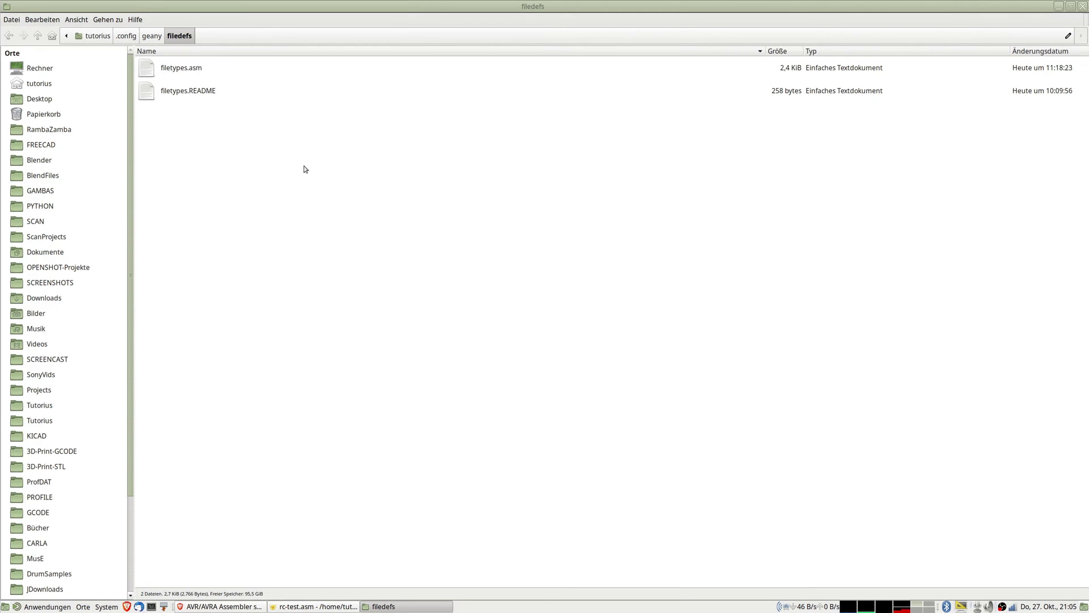
right_click(305, 169)
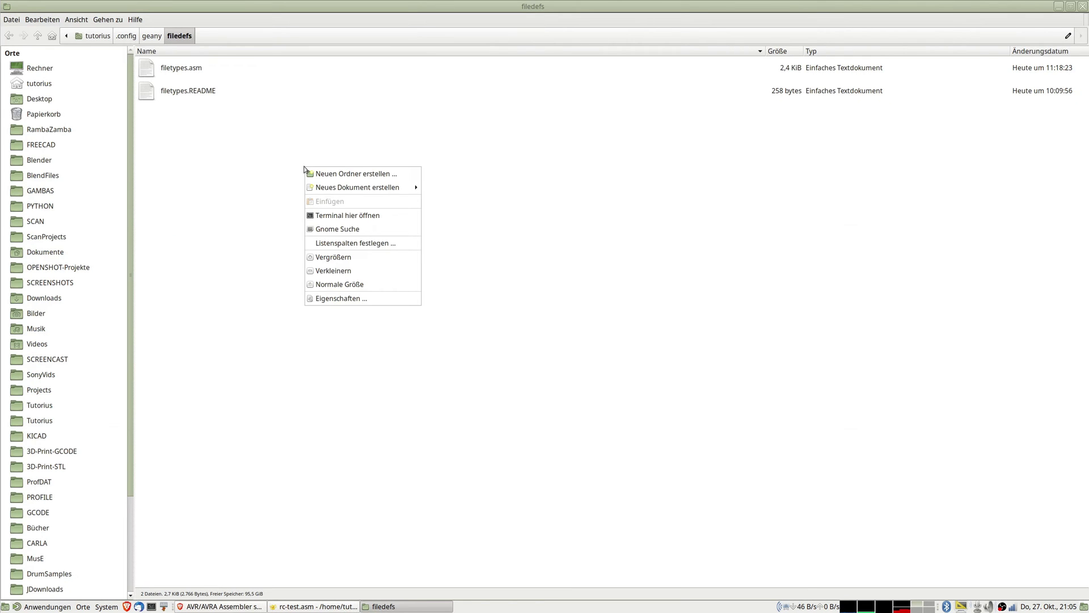
mouse_move(391, 190)
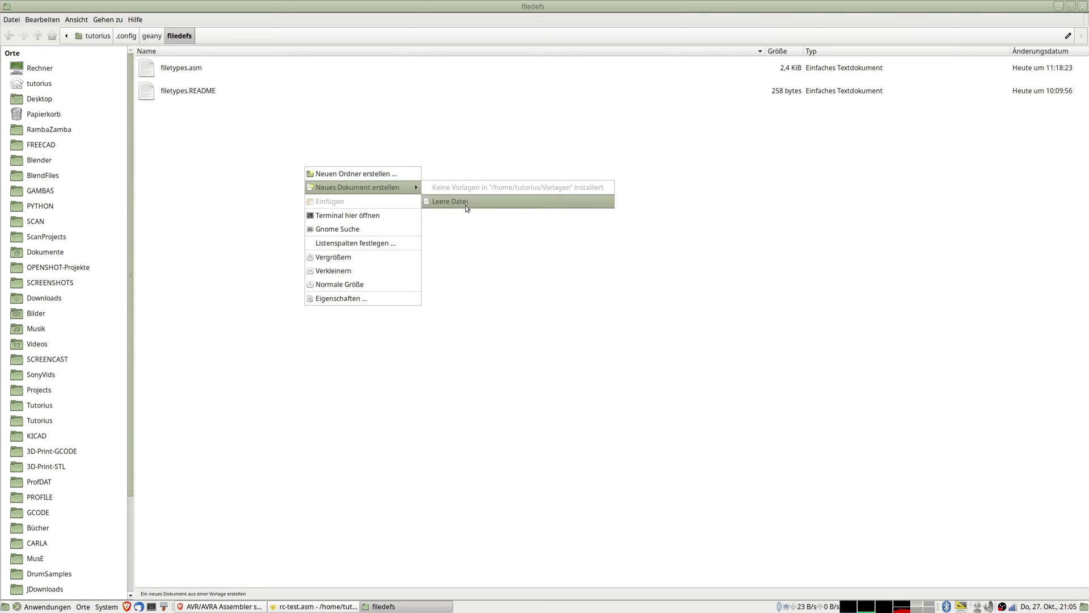
left_click(242, 203)
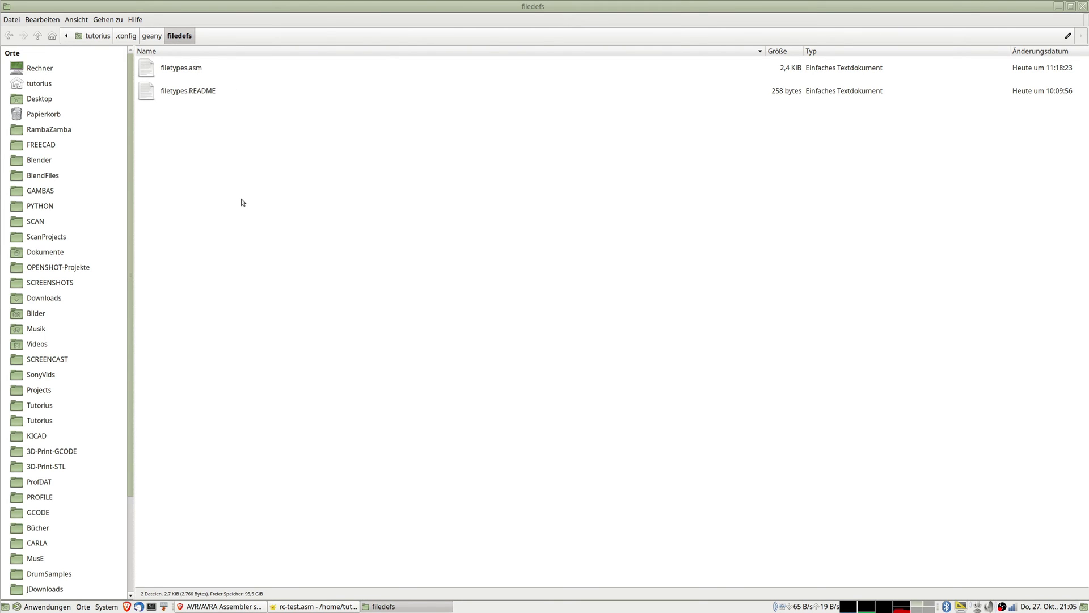
Step: Examine the full filetypes.asm configuration listing on the Geany Wiki page and return to the filedefs folder
key("alt+Tab")
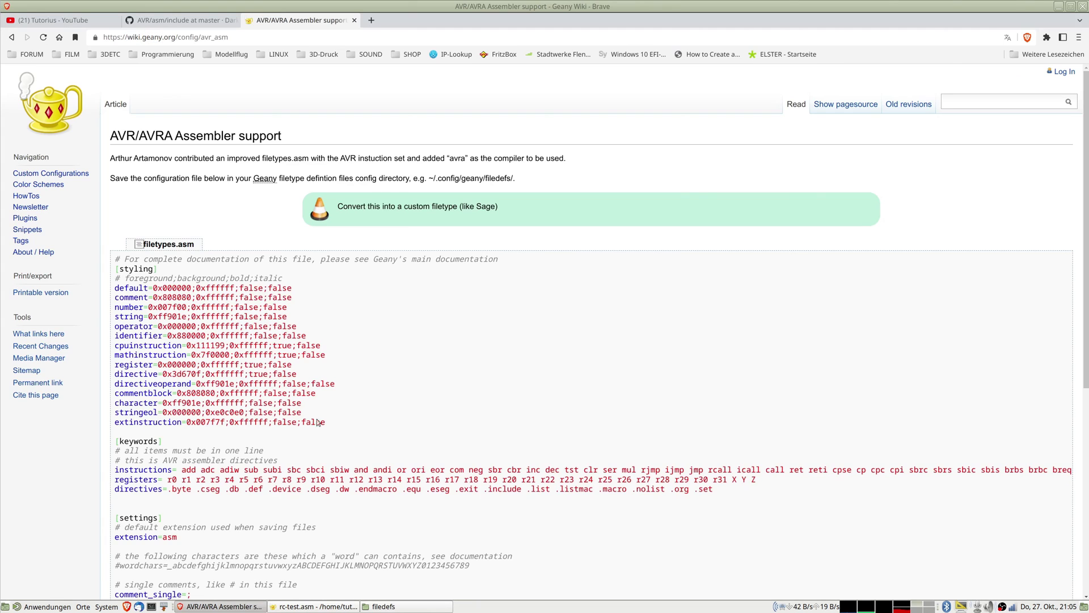
scroll(297, 451, "down", 6)
scroll(291, 452, "up", 6)
key("alt+Tab")
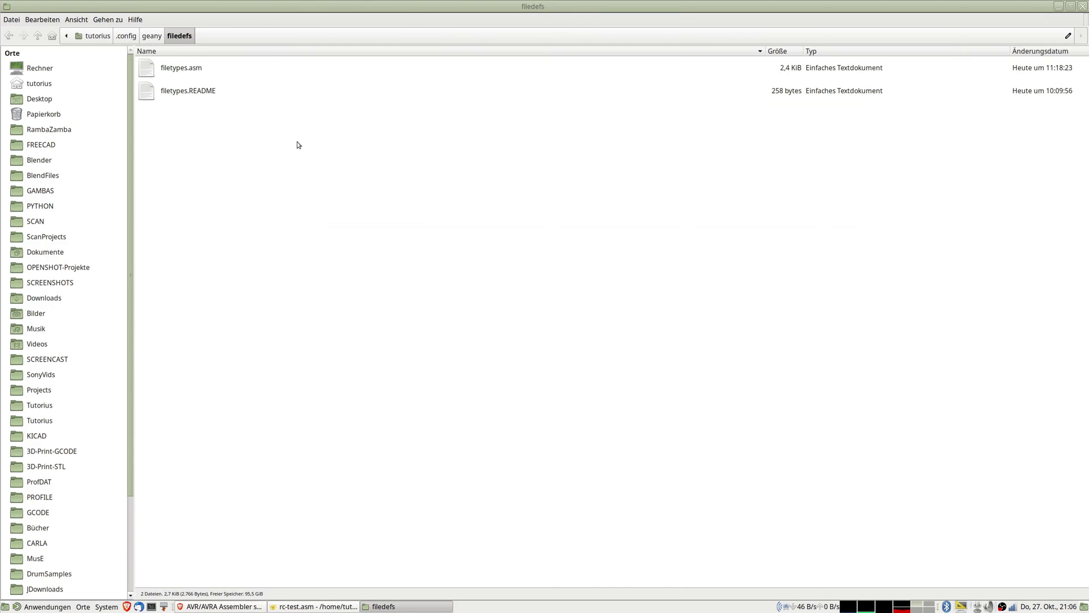
Step: Switch to Geany and review the syntax highlighting of the AVR assembler code in rc-test.asm
key("alt+Tab")
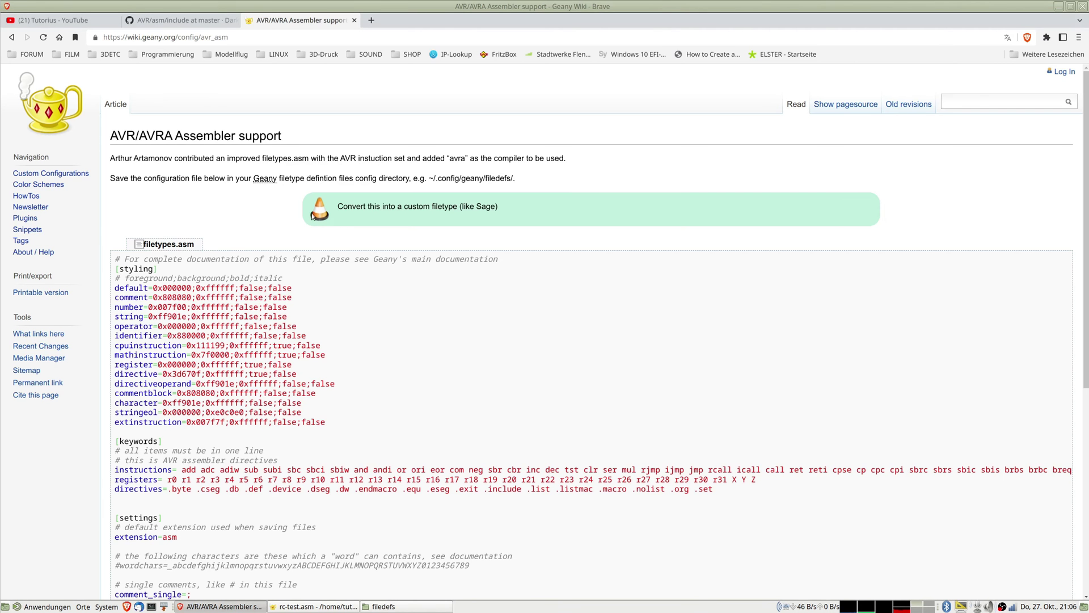
left_click(315, 606)
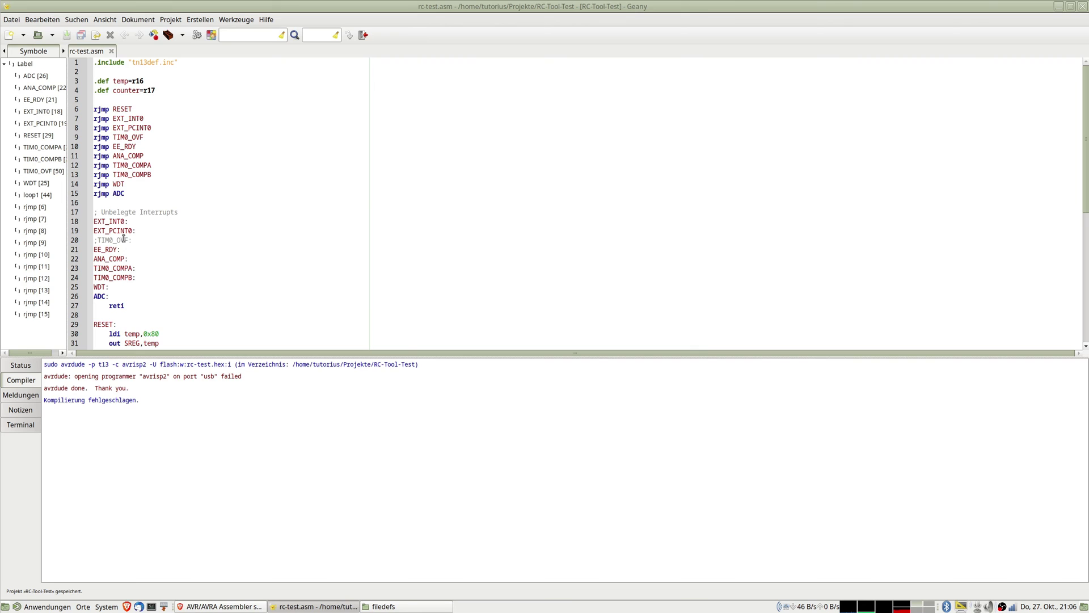
Step: Switch to Brave and look through the AVR device definition .inc files in the DarkSector/AVR asm/include folder on GitHub
key("alt+Tab")
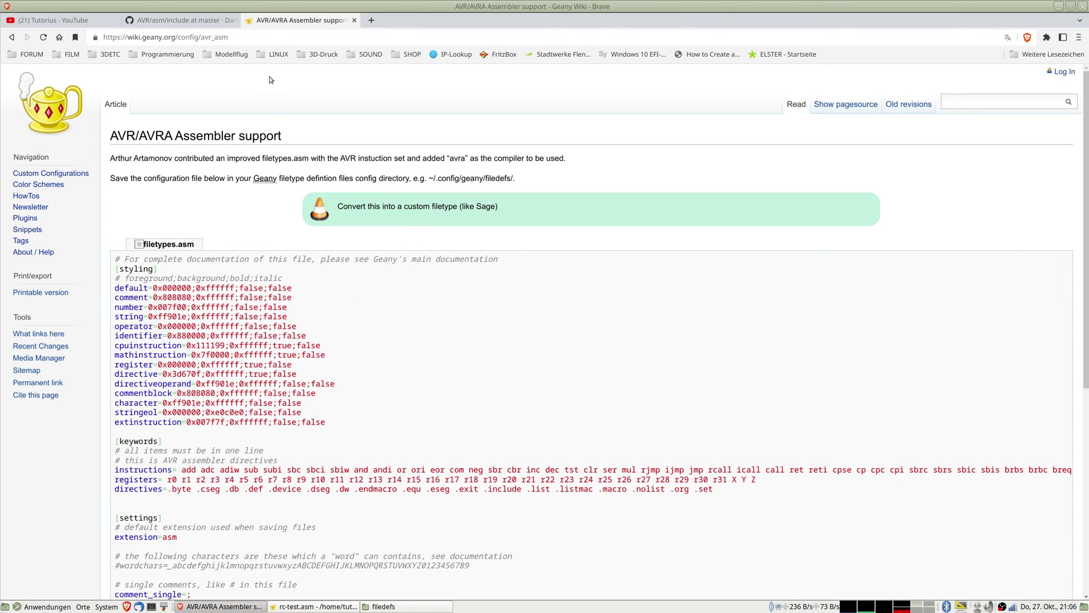
key("ctrl+Page_Up")
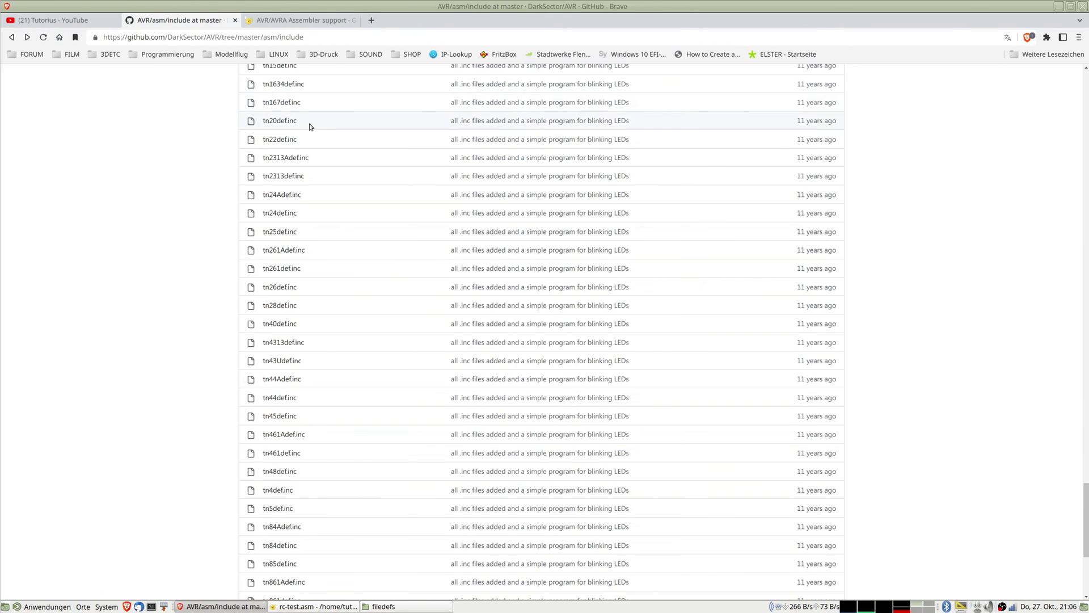
scroll(212, 108, "up", 5)
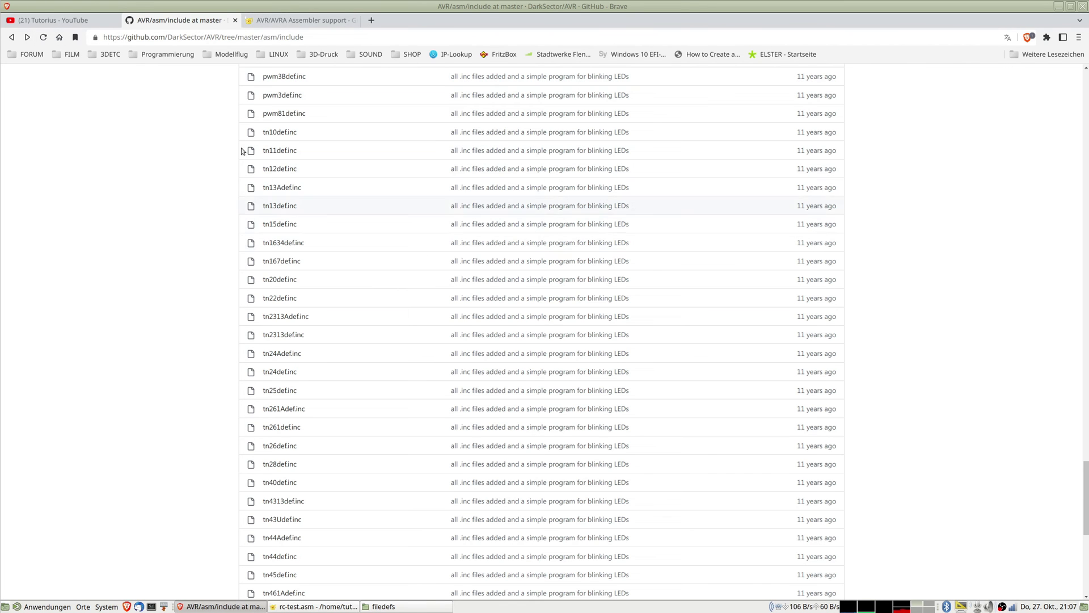
scroll(313, 196, "up", 7)
scroll(313, 196, "up", 11)
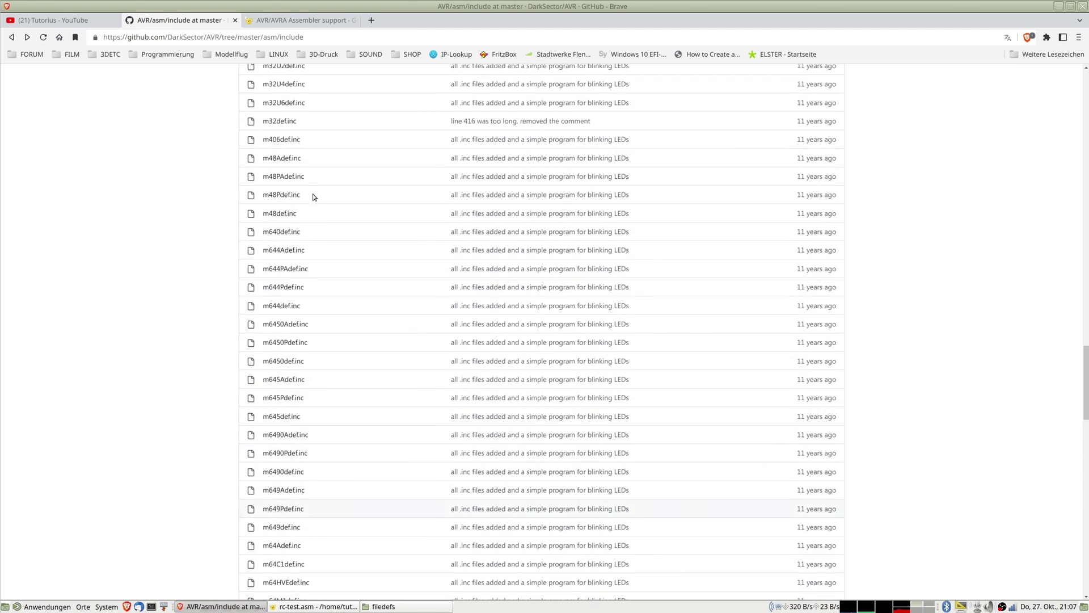
scroll(313, 197, "up", 11)
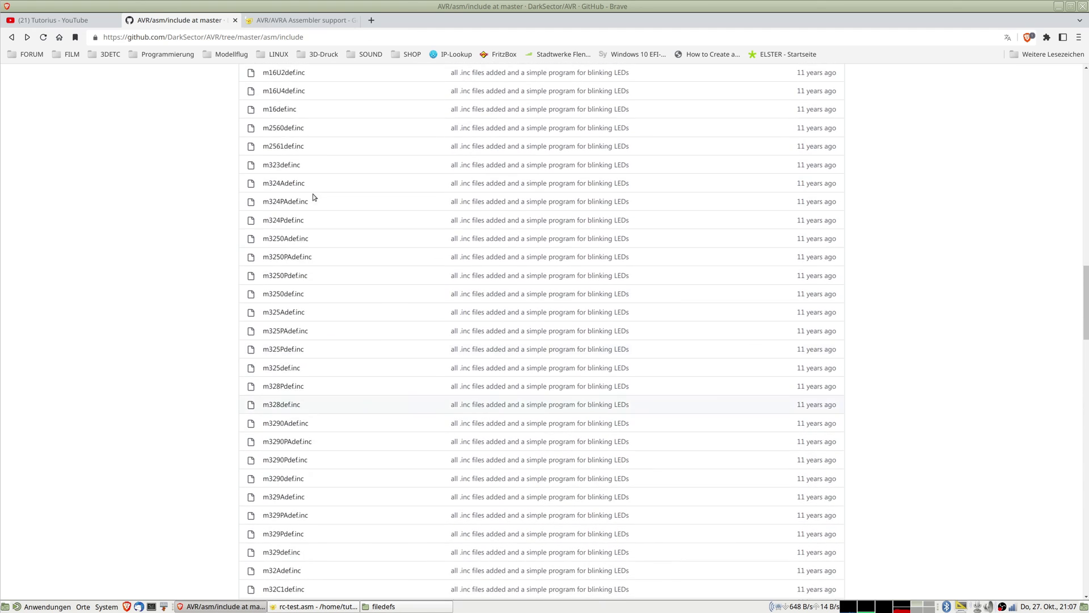